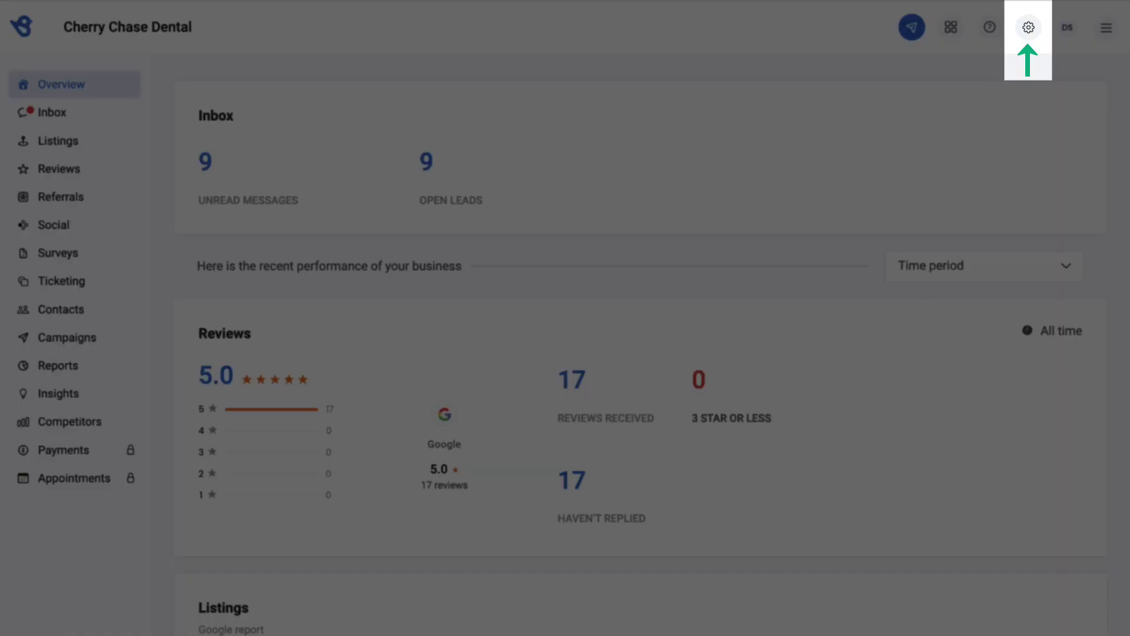
click(1028, 27)
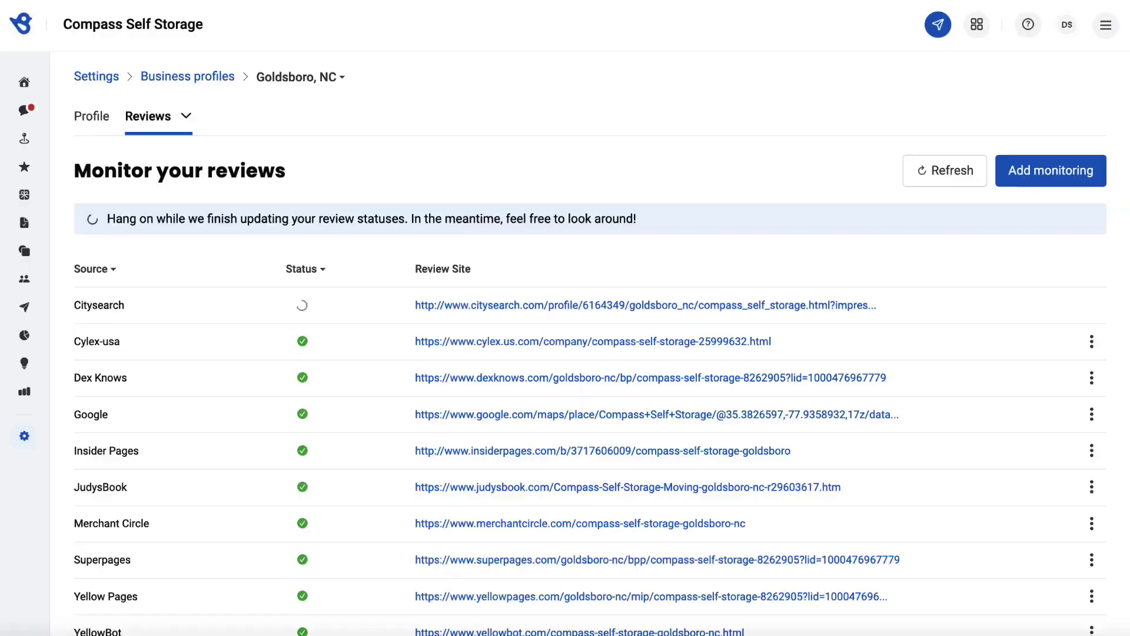
click(1050, 170)
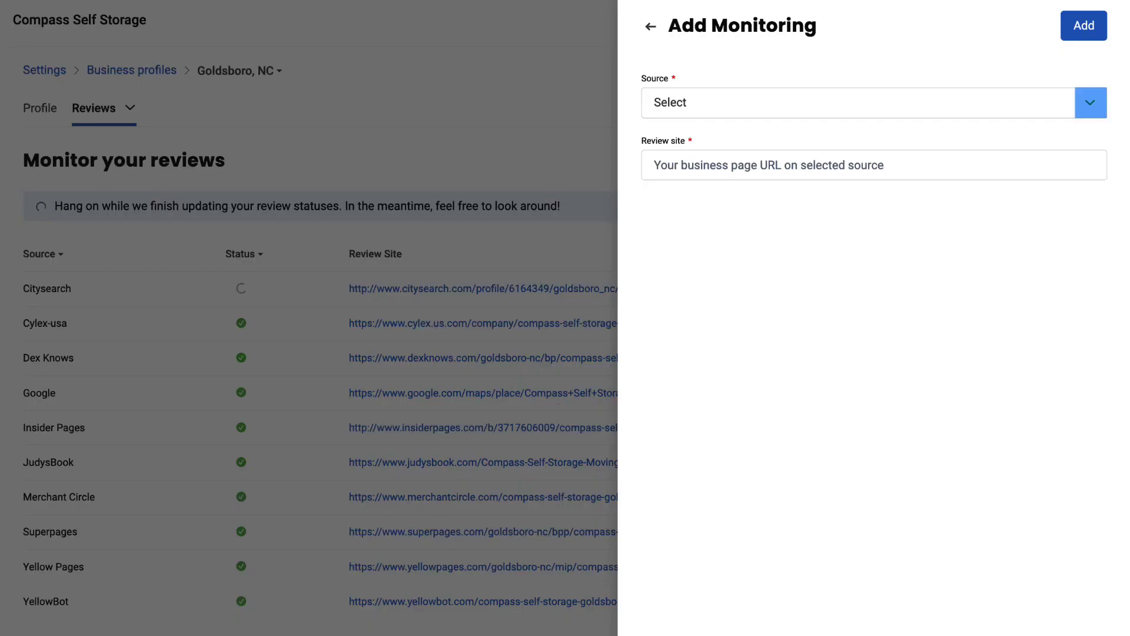
click(1090, 101)
click(676, 238)
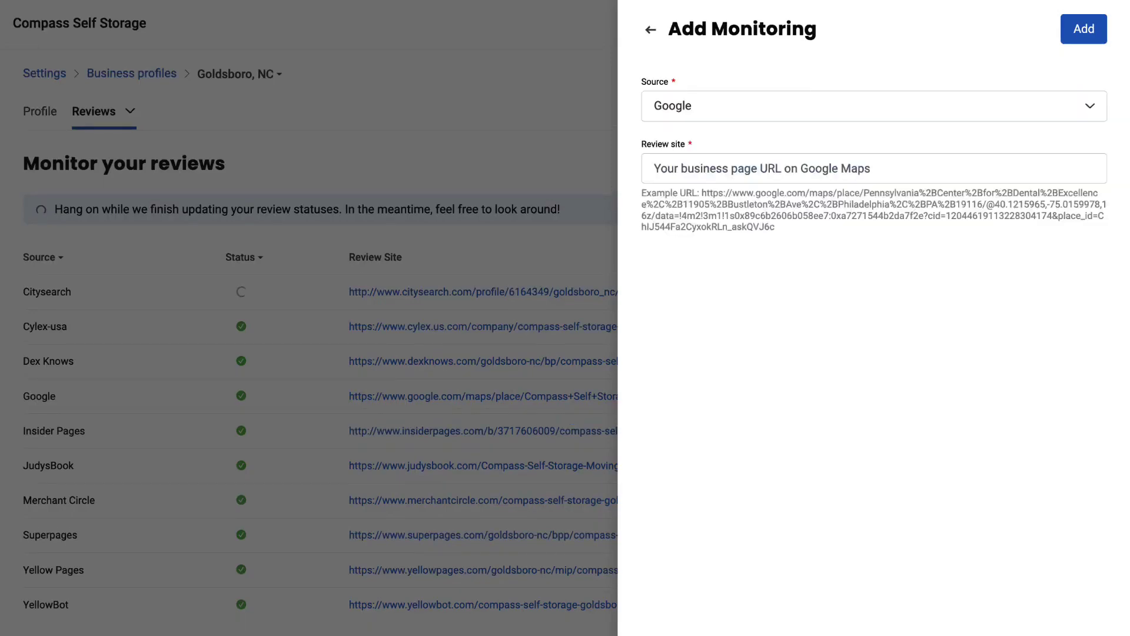
key(ctrl+v)
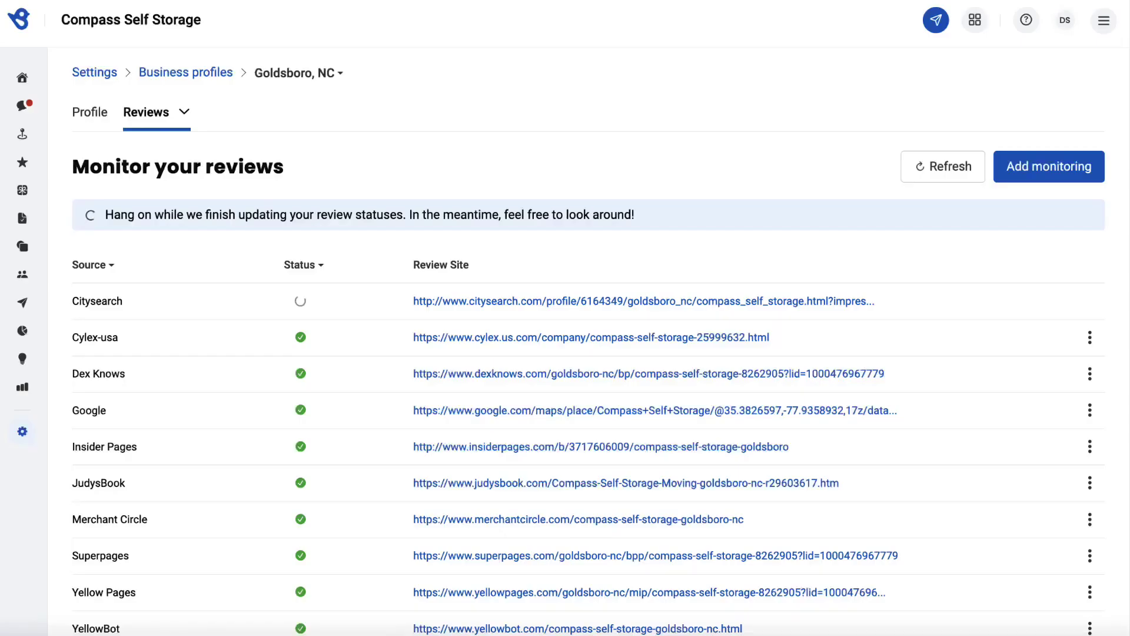
- Delete the Cylex-usa review site from the Goldsboro, NC monitoring list, confirming with Yes
click(1089, 338)
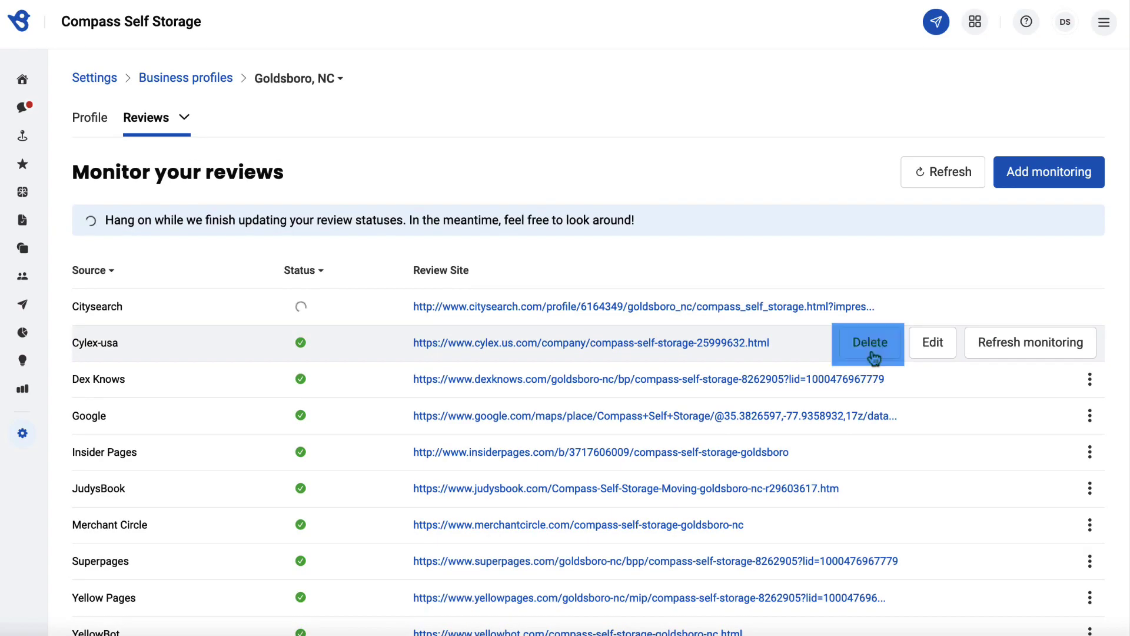
click(869, 343)
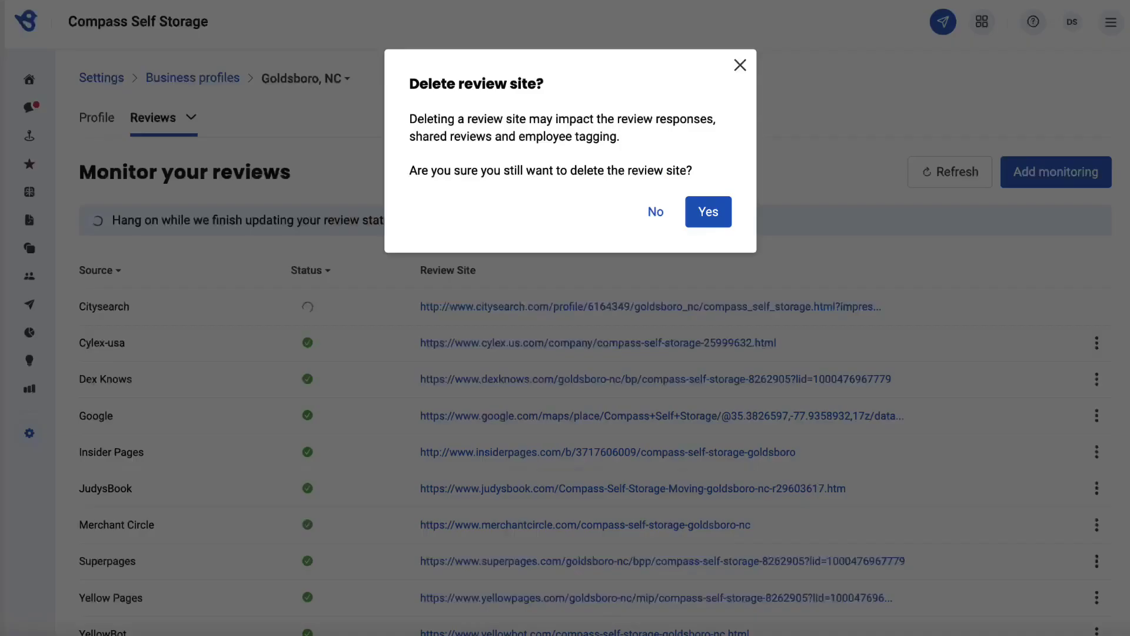
click(708, 211)
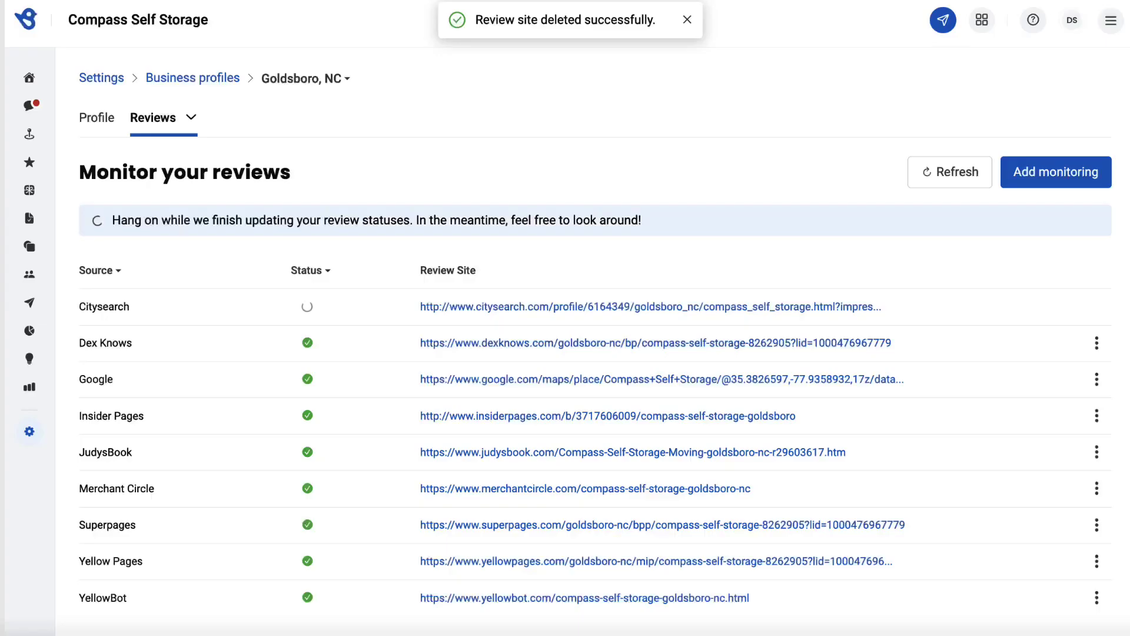